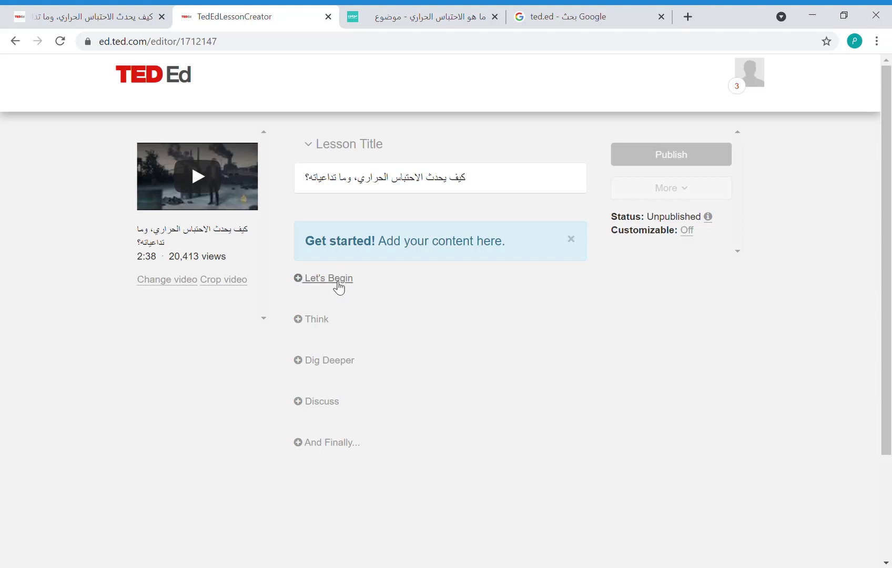
# - Add the introduction "الاحتباس الحراري ومخاطره" to the lesson's Let's Begin section and save it
pyautogui.click(341, 284)
pyautogui.click(345, 211)
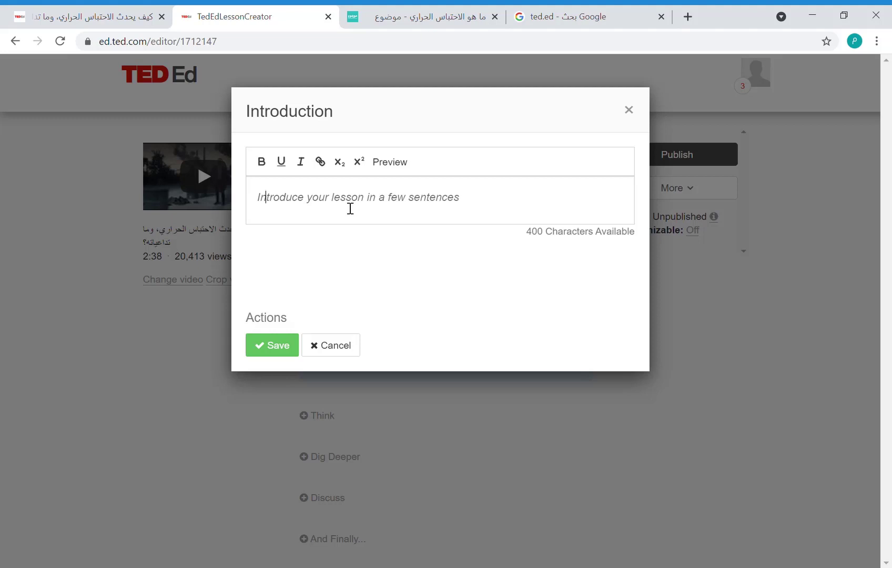
pyautogui.write('لا')
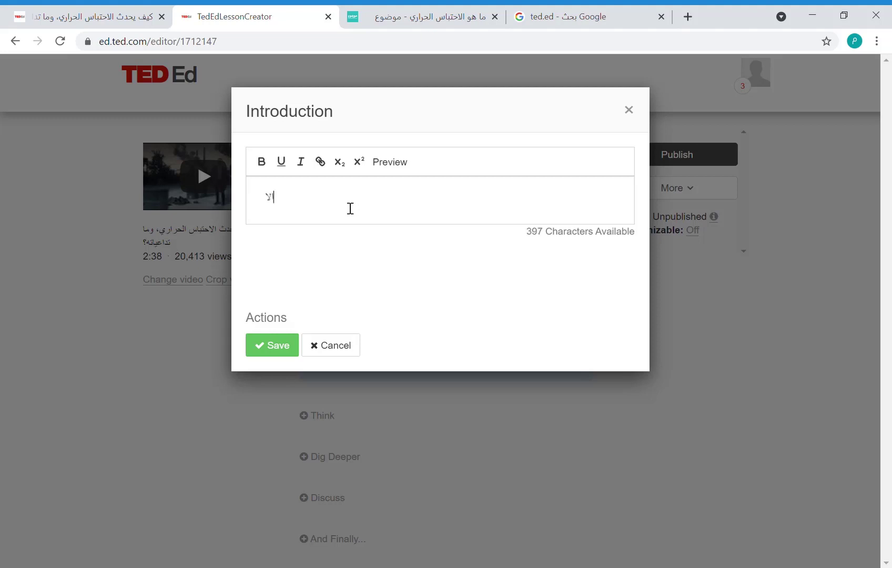
pyautogui.write('ت')
pyautogui.press('BackSpace')
pyautogui.write('حتباس الح')
pyautogui.write('راري و')
pyautogui.write('مع')
pyautogui.press('BackSpace')
pyautogui.write('خاطره')
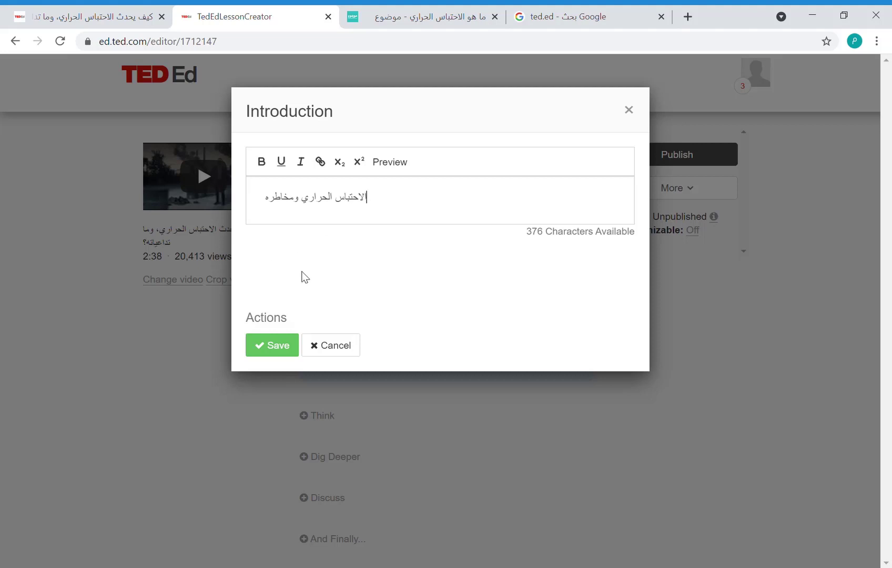
pyautogui.click(271, 349)
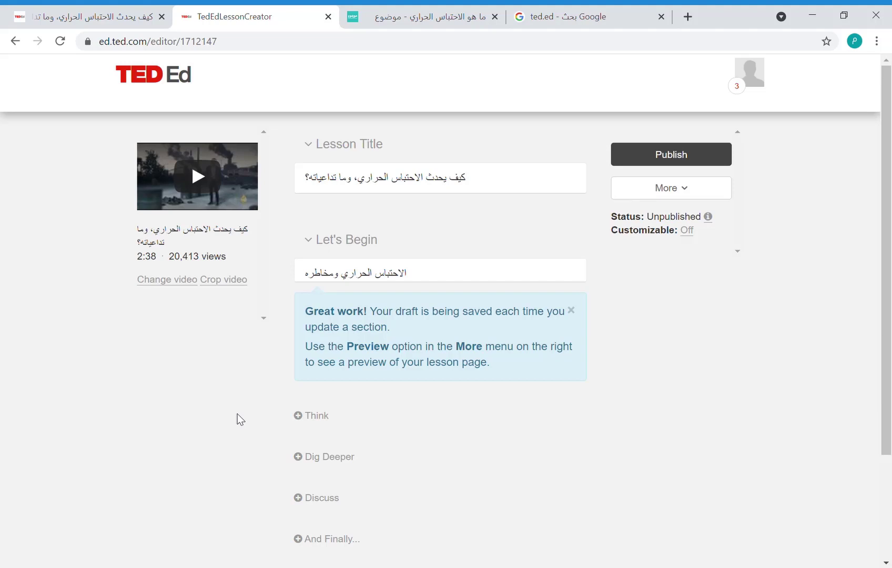
# - Create a multiple choice question in the Think section with the question text "كيف يحدث الاحتباس الحراري"
pyautogui.click(323, 418)
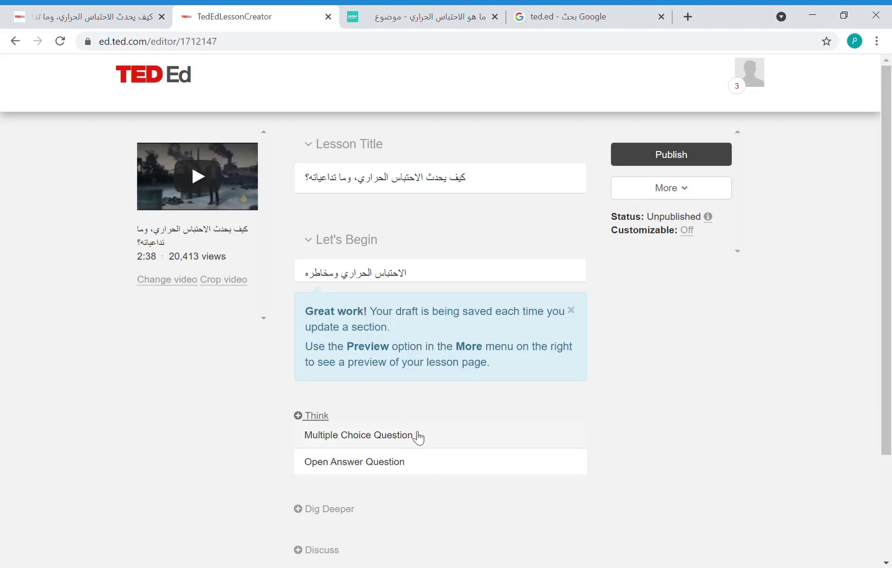
pyautogui.click(396, 436)
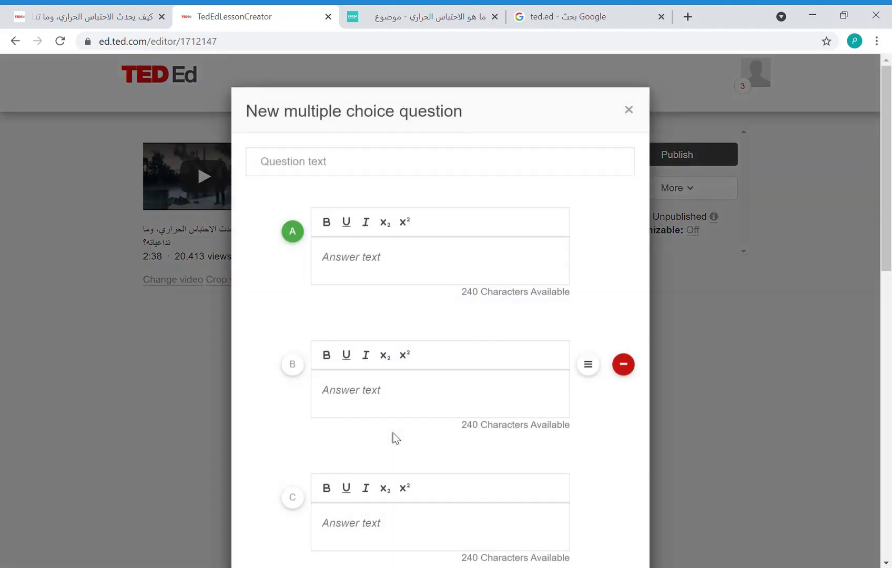
pyautogui.click(328, 167)
pyautogui.write('كيف يحدث')
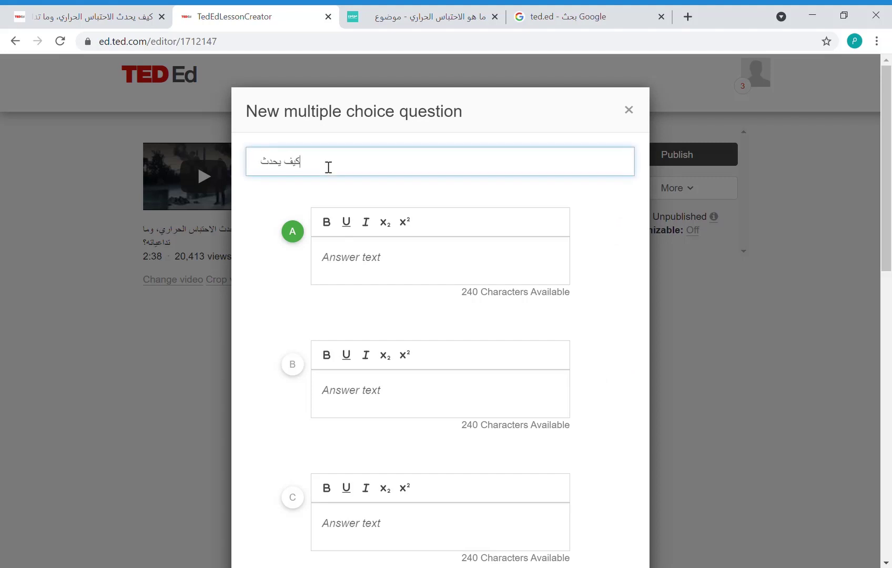
pyautogui.write(' الاحتباس ال')
pyautogui.write('جرا')
pyautogui.write('ري')
pyautogui.press('BackSpace')
pyautogui.press('BackSpace')
pyautogui.press('BackSpace')
pyautogui.press('BackSpace')
pyautogui.press('BackSpace')
pyautogui.press('BackSpace')
pyautogui.write('حرا')
pyautogui.press('BackSpace')
pyautogui.press('BackSpace')
pyautogui.press('BackSpace')
pyautogui.write('حراري')
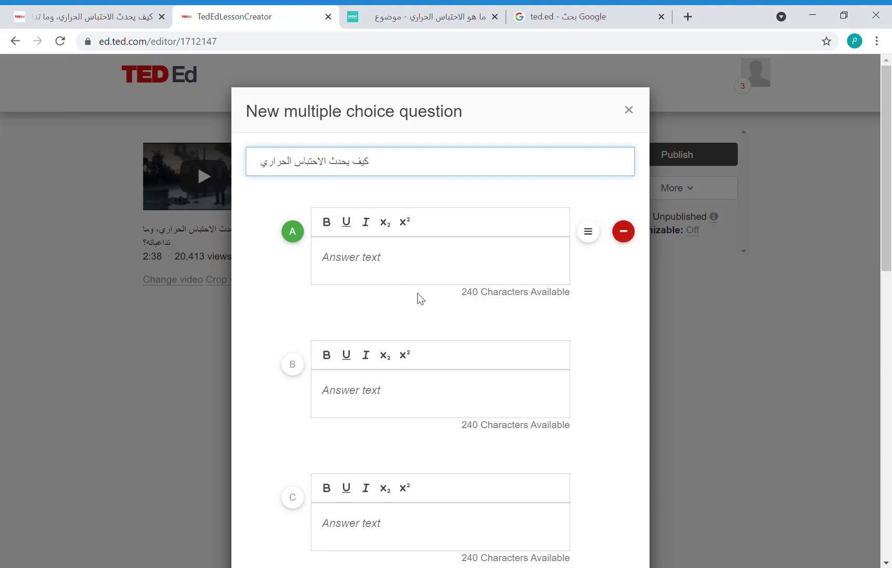
# - Enter "التلوث" as answer A and "التاريخ" as answer B of the question
pyautogui.click(391, 269)
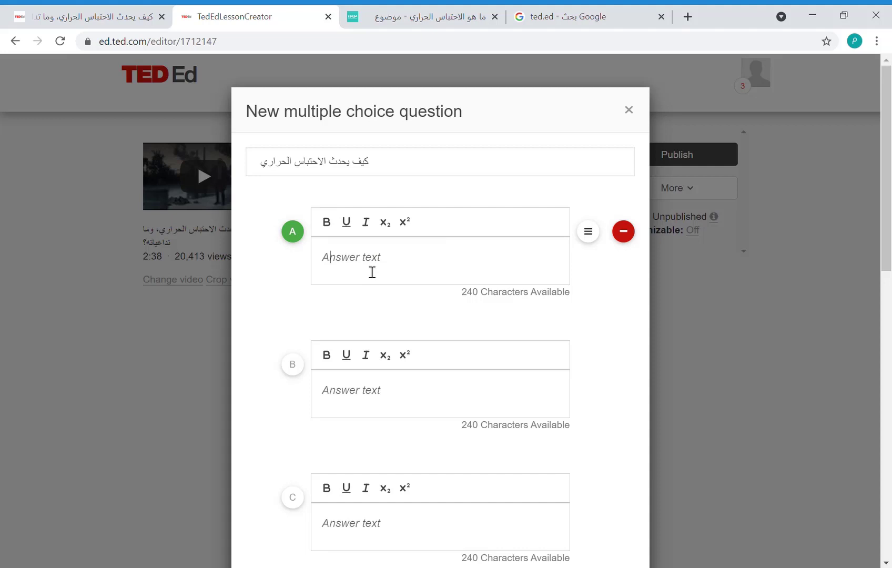
pyautogui.write('التلوث')
pyautogui.click(364, 397)
pyautogui.write('ال')
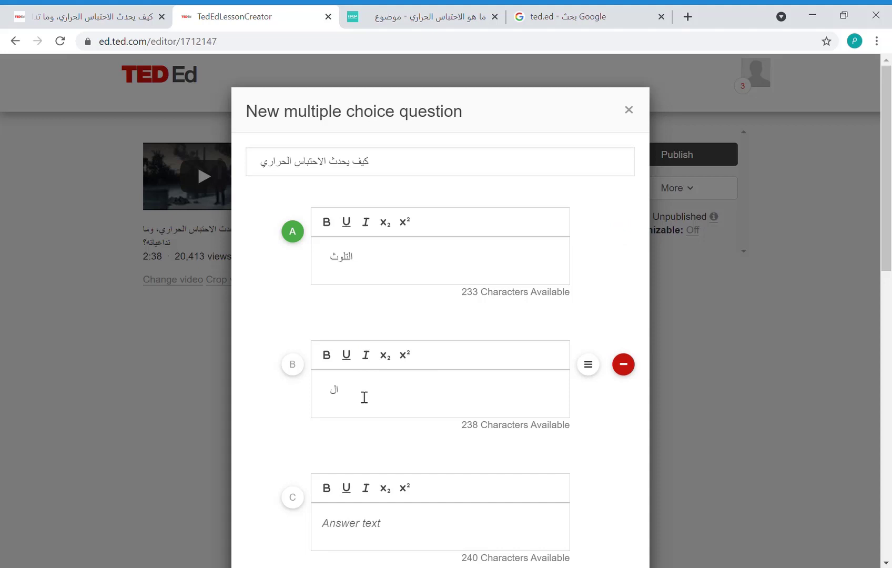
pyautogui.press('BackSpace')
pyautogui.press('BackSpace')
pyautogui.write('التاريخ')
pyautogui.press('BackSpace')
pyautogui.write('خ')
pyautogui.press('BackSpace')
pyautogui.write('خ')
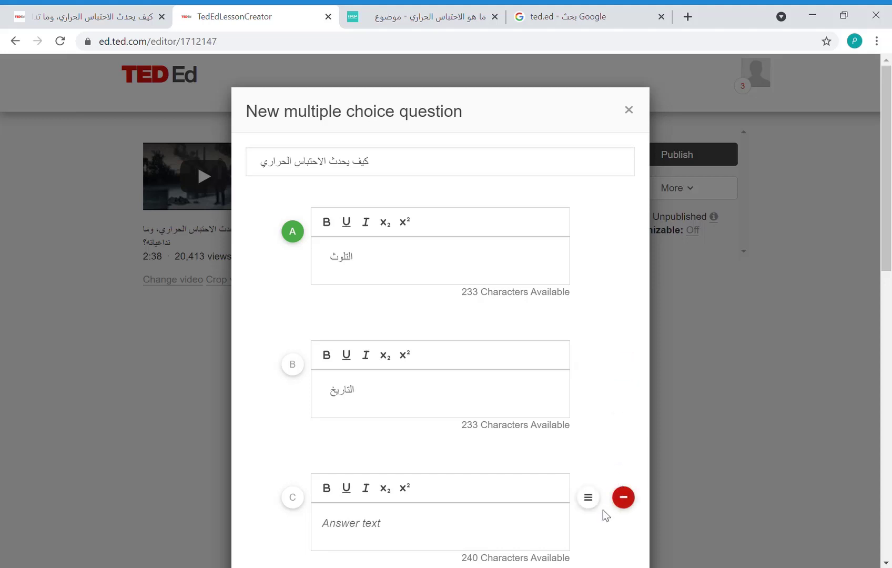
# - Delete the two empty answer choices below answer B
pyautogui.click(634, 498)
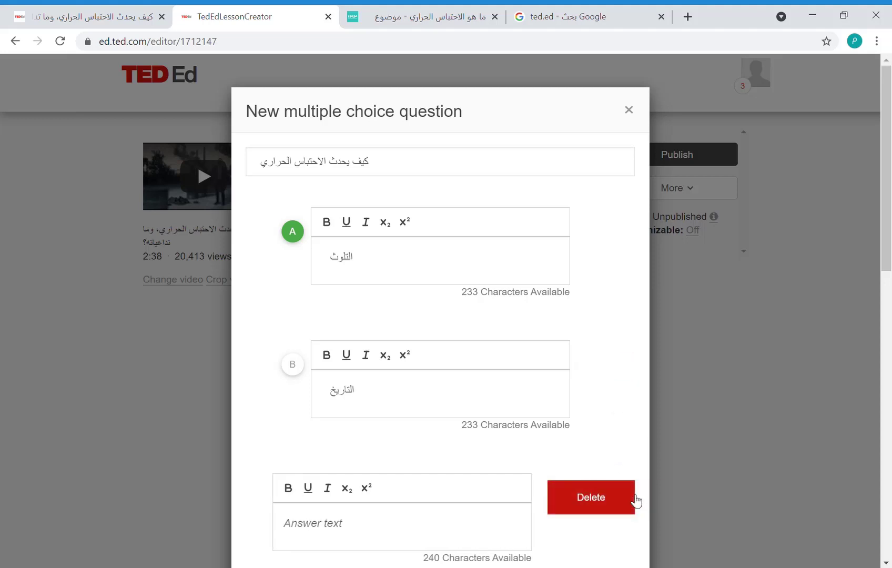
pyautogui.click(605, 505)
pyautogui.scroll(-2, 602, 503)
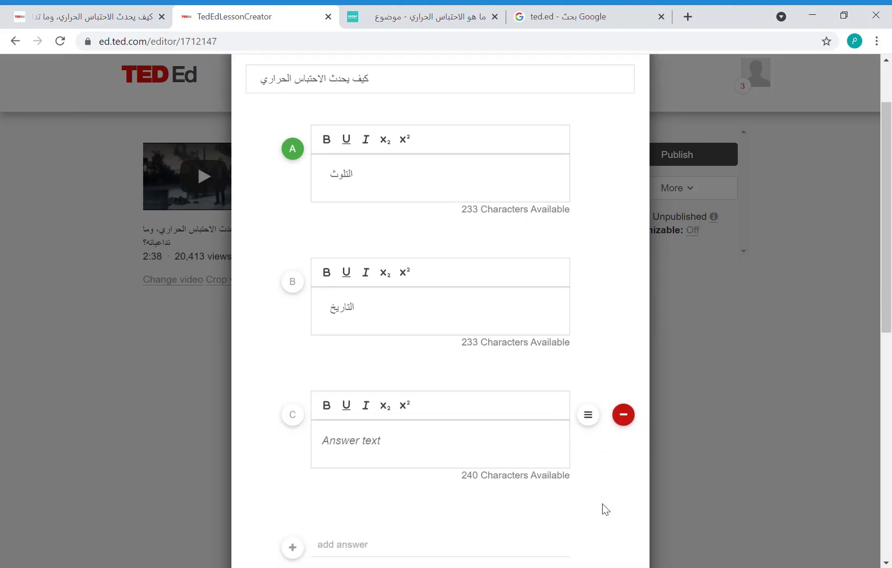
pyautogui.click(625, 412)
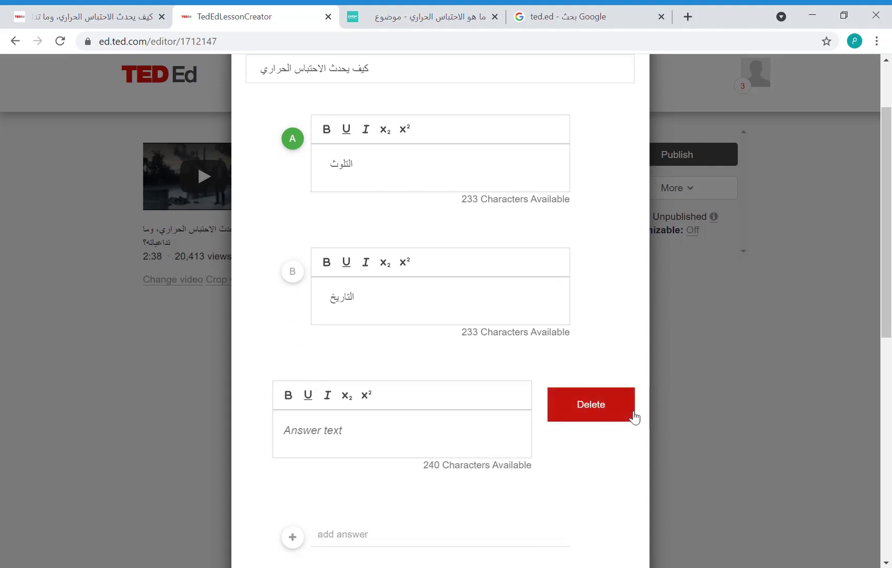
pyautogui.click(614, 409)
# - Set the question's video hint to 0:30 and save the question
pyautogui.moveTo(607, 340)
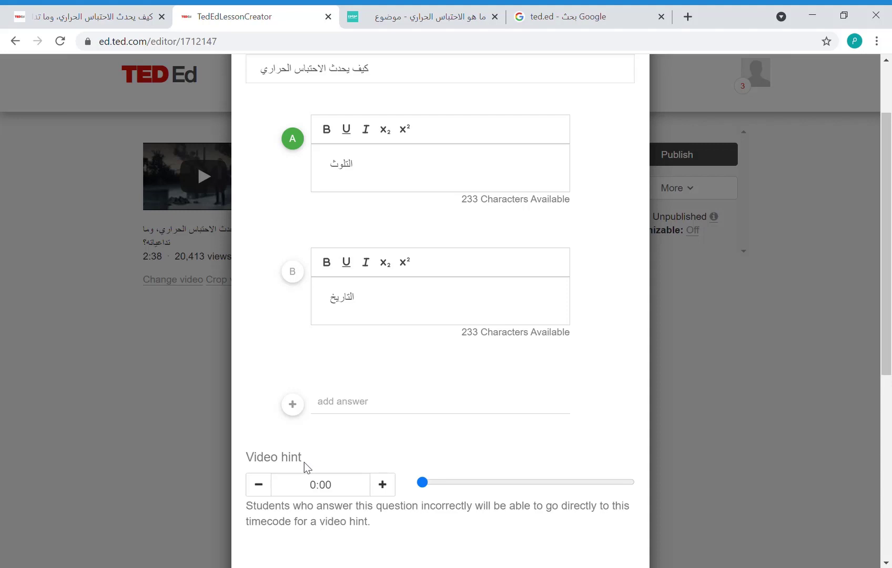
pyautogui.click(390, 484)
pyautogui.moveTo(423, 481); pyautogui.dragTo(487, 487)
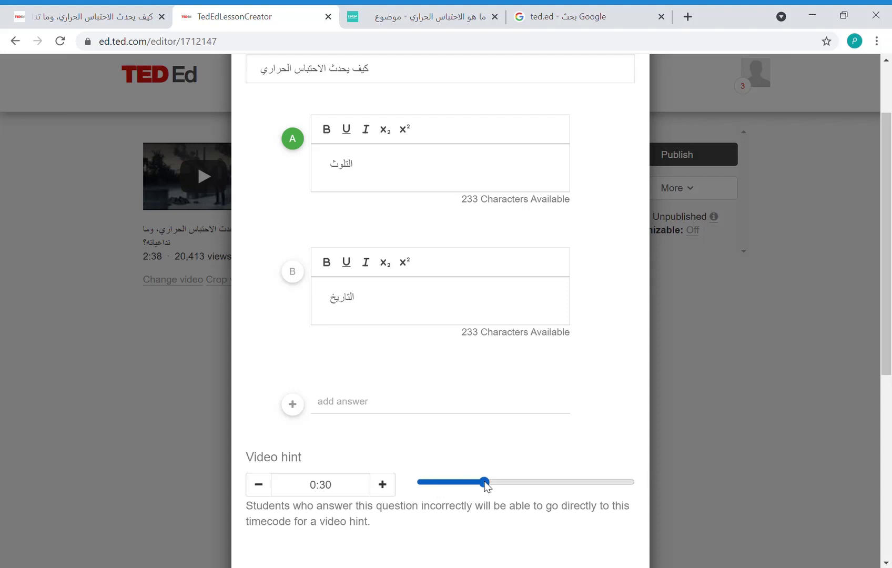
pyautogui.scroll(-2, 549, 457)
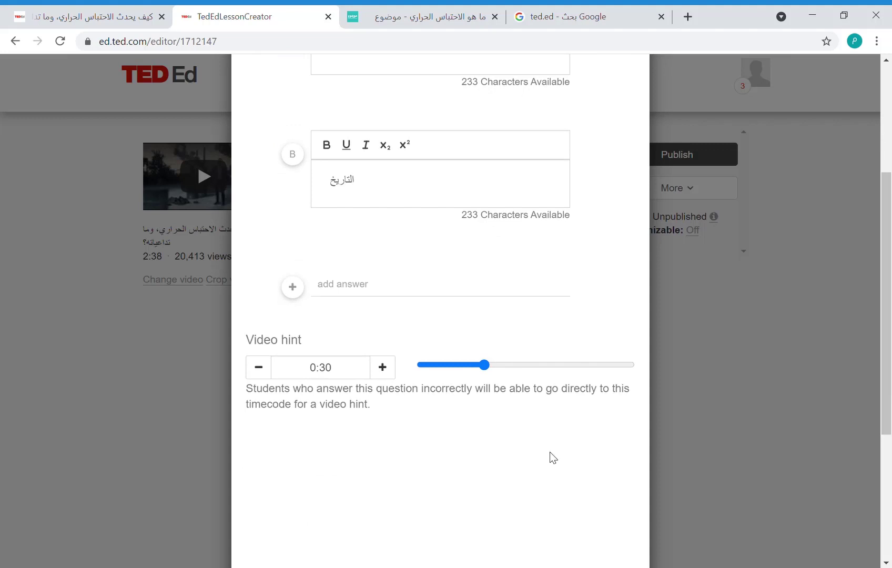
pyautogui.scroll(-4, 550, 452)
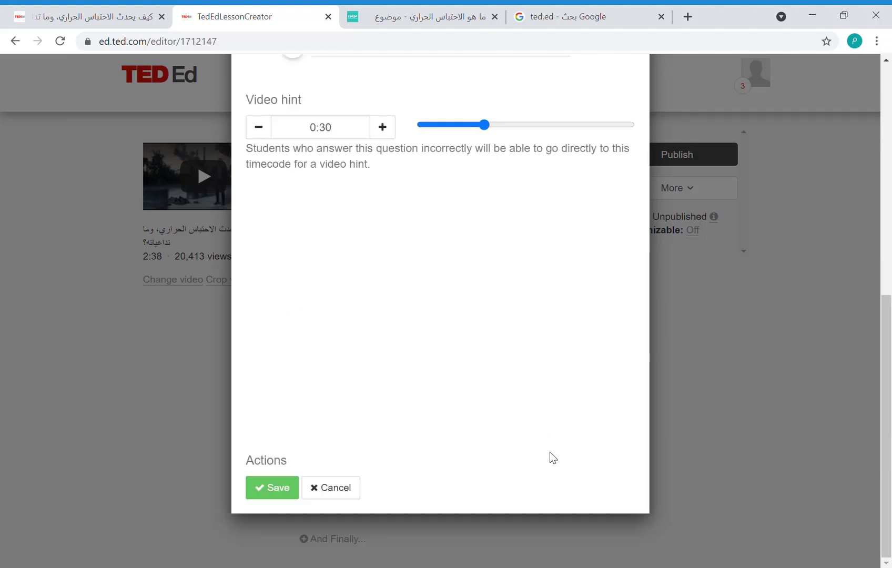
pyautogui.click(273, 488)
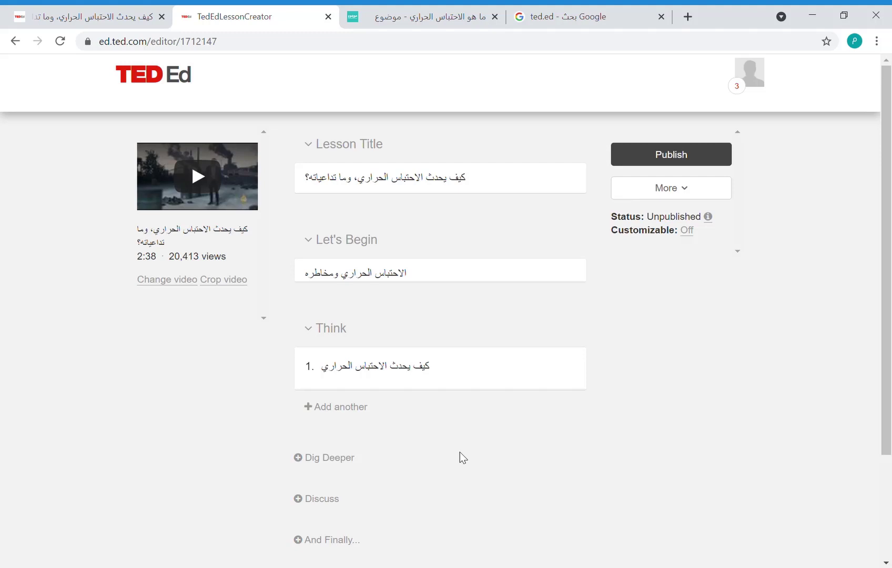
# - Open the Dig Deeper supplemental info and copy the "آثار الاحتباس الحراري" section on health effects from the mawdoo3 article in the browser
pyautogui.click(336, 460)
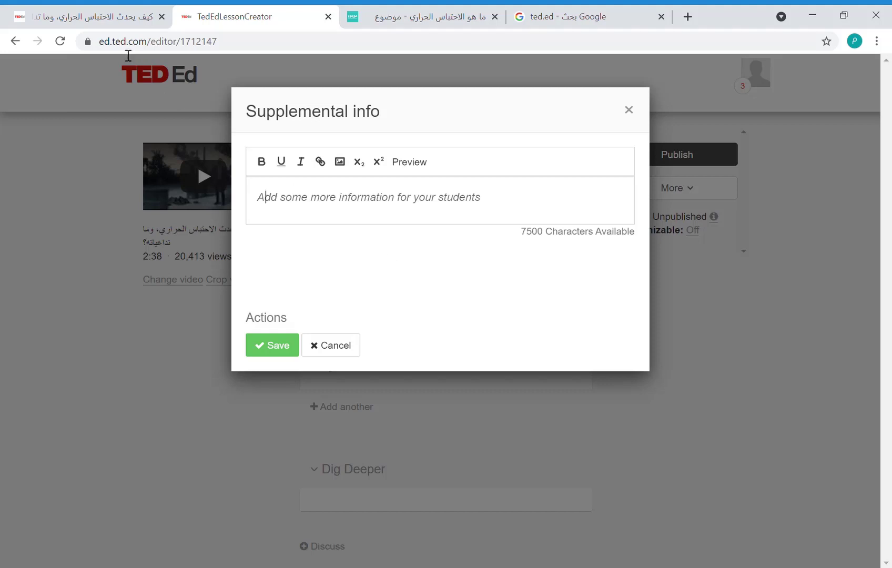
pyautogui.click(109, 21)
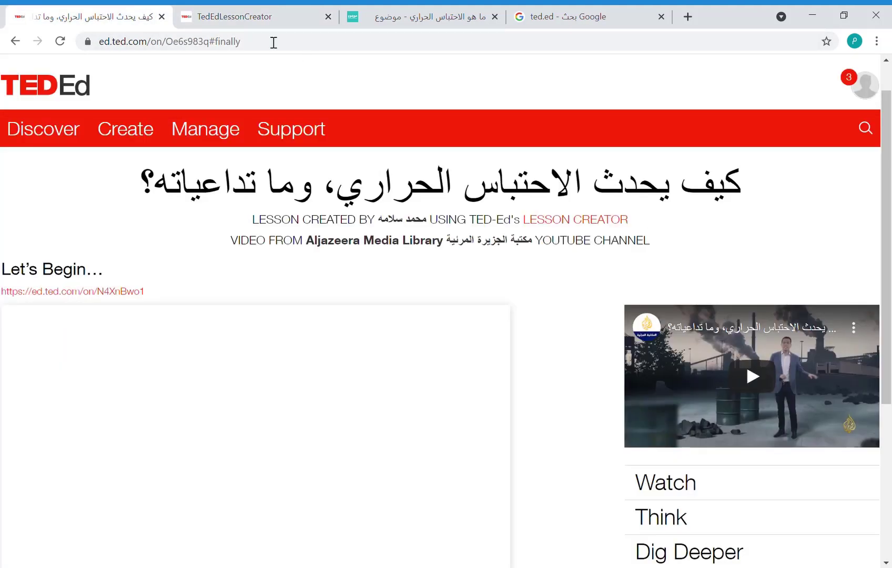
pyautogui.click(251, 18)
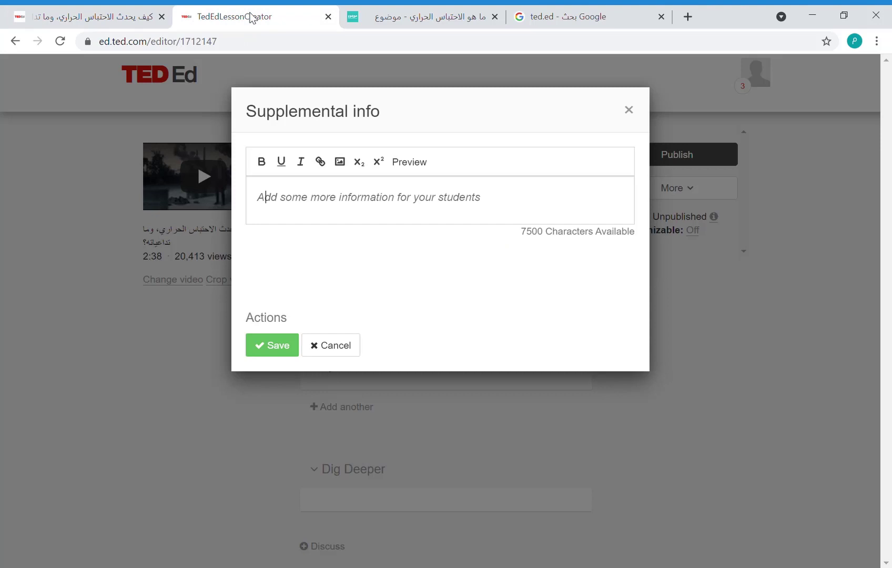
pyautogui.click(456, 9)
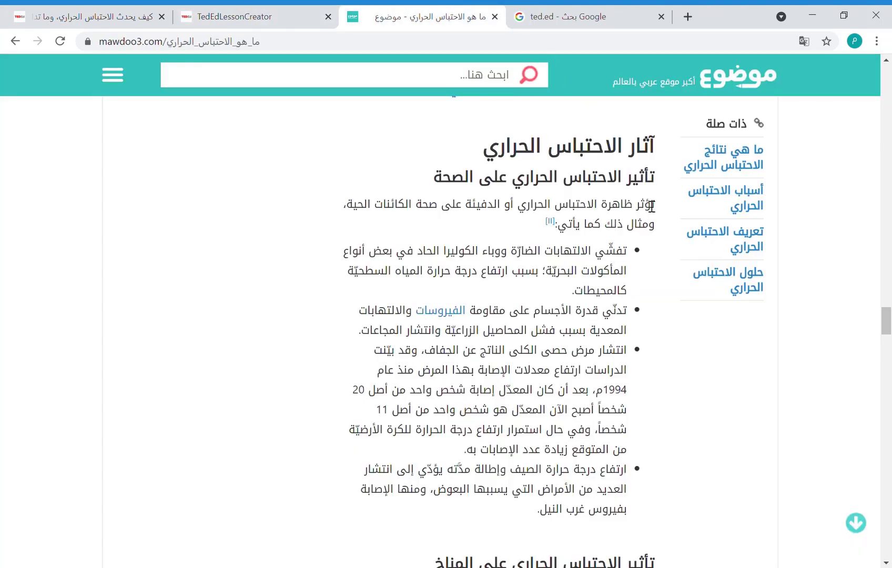
pyautogui.moveTo(657, 149)
pyautogui.mouseDown()
pyautogui.moveTo(620, 176)
pyautogui.moveTo(505, 358)
pyautogui.moveTo(446, 476)
pyautogui.moveTo(437, 518)
pyautogui.mouseUp()
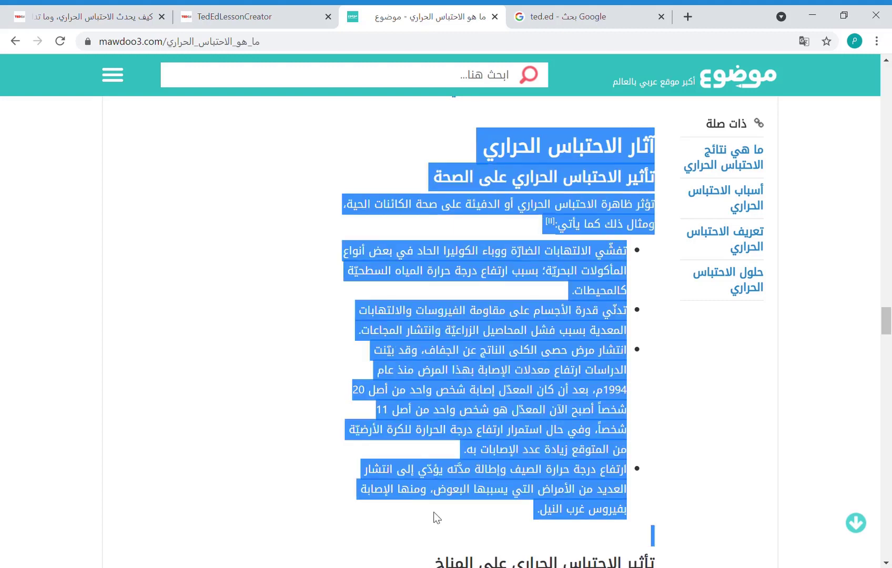
pyautogui.click(439, 512)
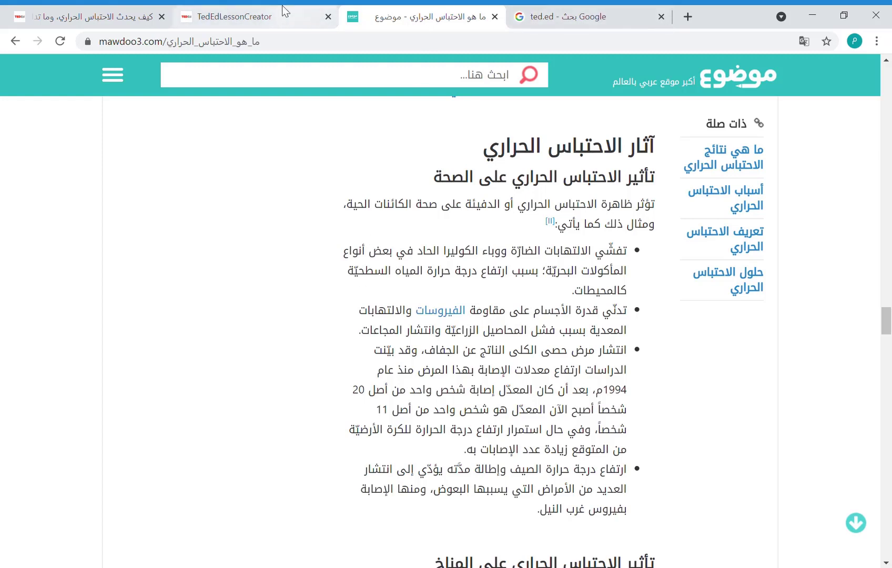
# - Return to the TED-Ed lesson editor, paste the copied article text into the supplemental info and save it
pyautogui.click(297, 11)
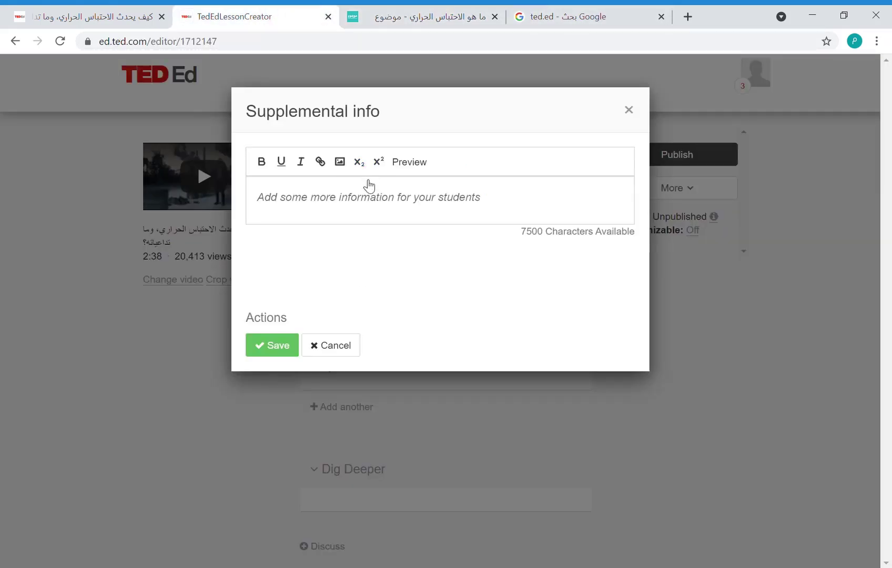
pyautogui.hotkey('ctrl', 'v')
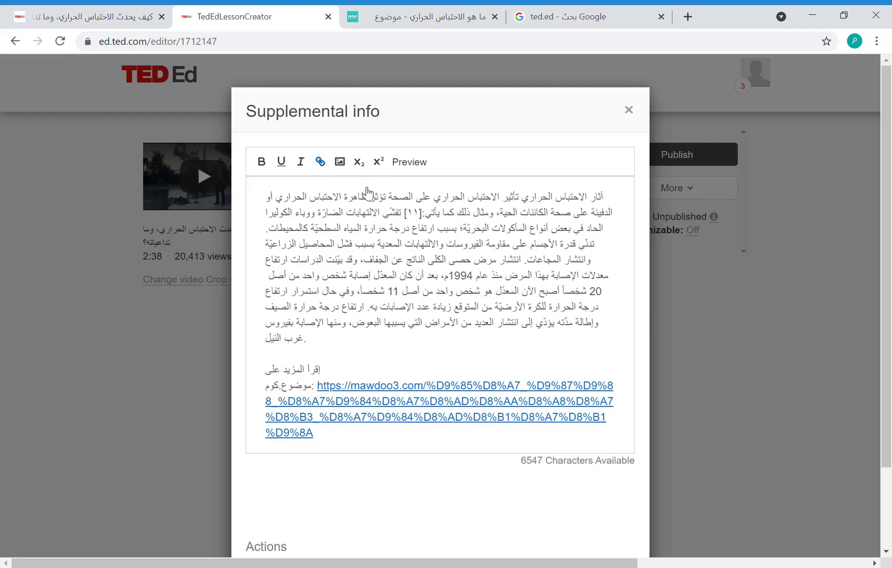
pyautogui.scroll(-2, 368, 194)
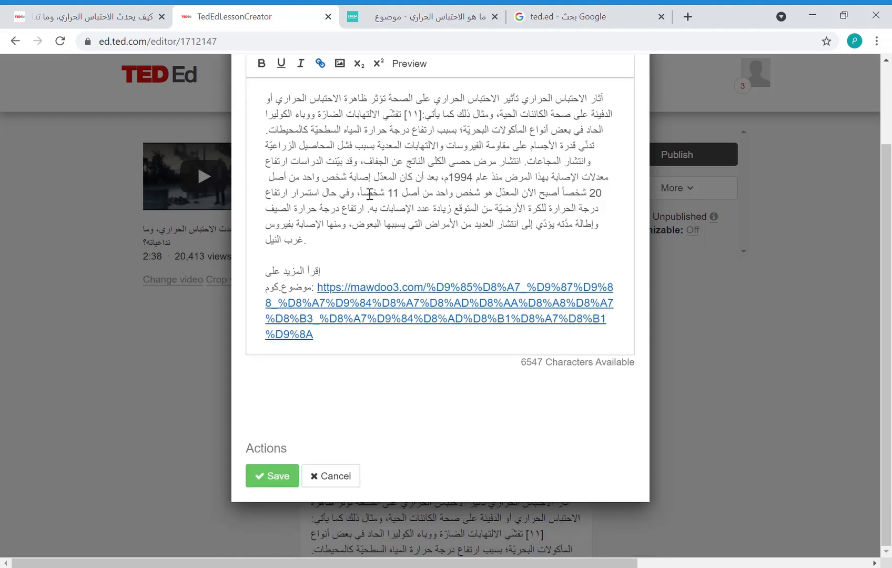
pyautogui.click(278, 485)
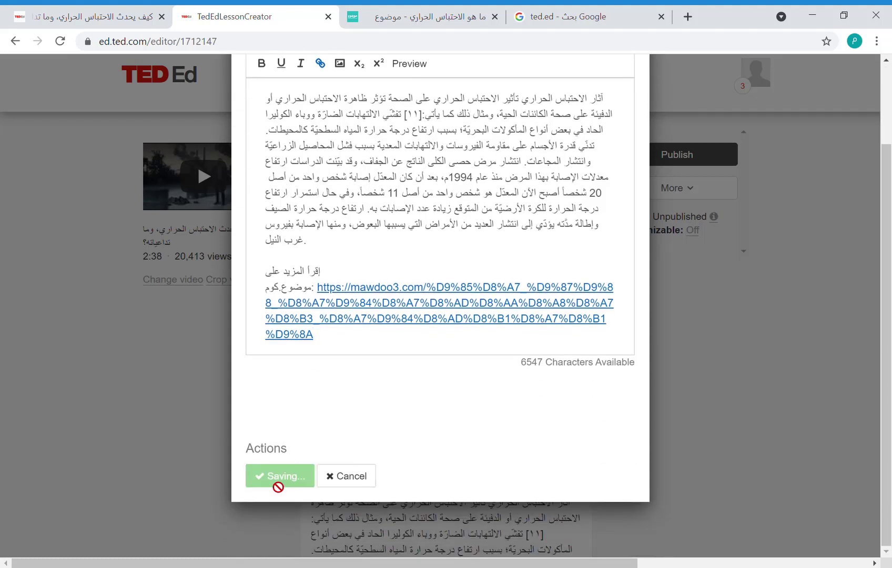
pyautogui.scroll(-5, 675, 421)
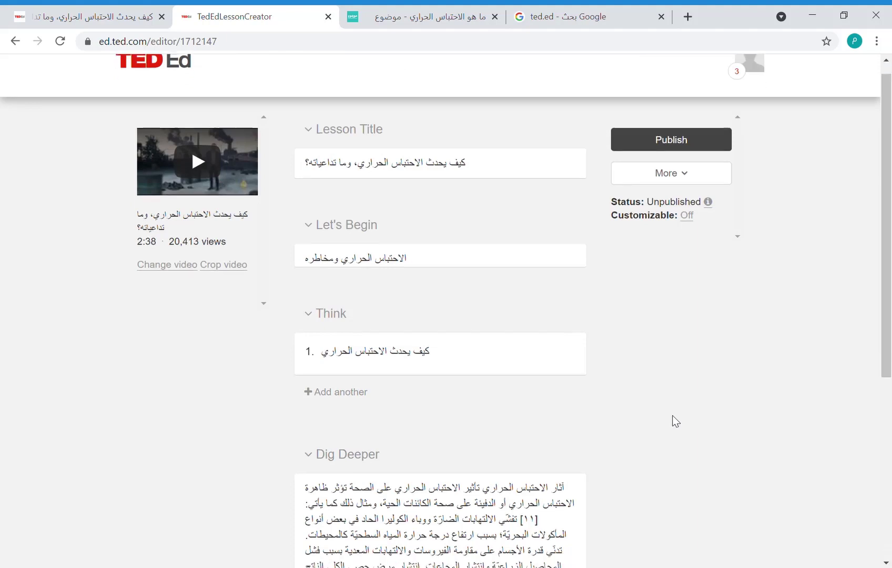
pyautogui.scroll(-1, 675, 421)
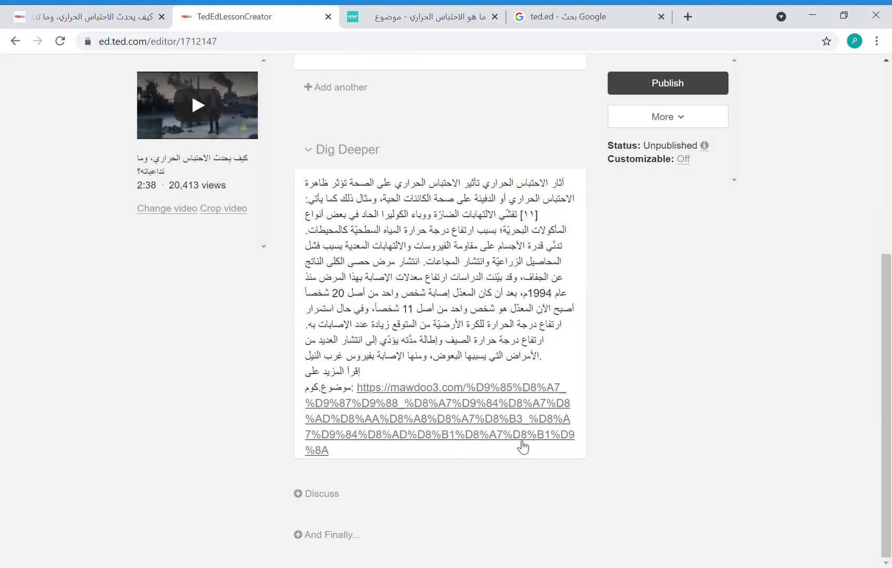
pyautogui.click(319, 500)
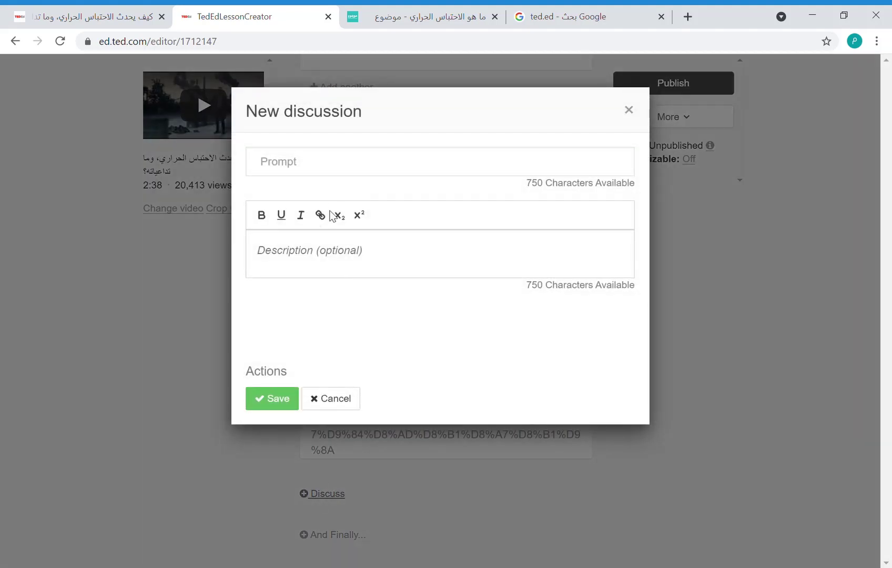
pyautogui.click(320, 163)
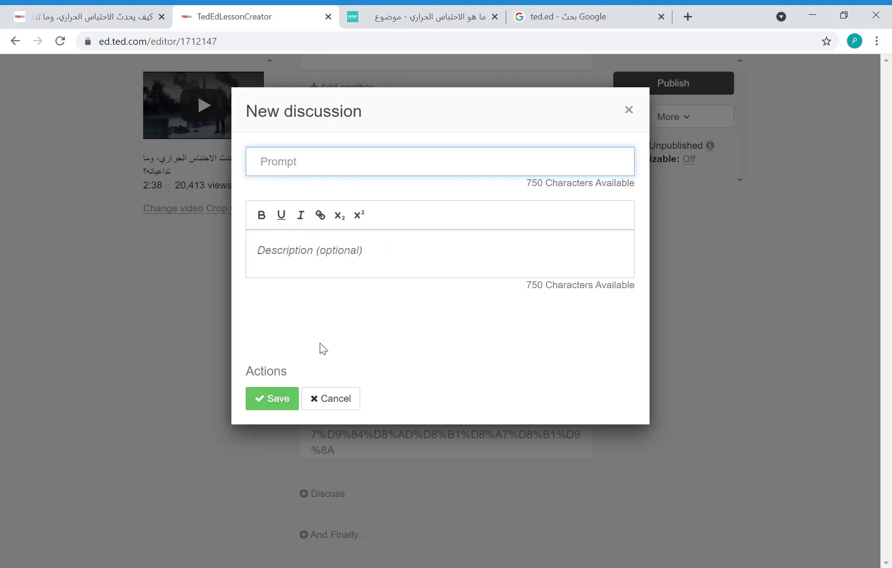
pyautogui.click(282, 404)
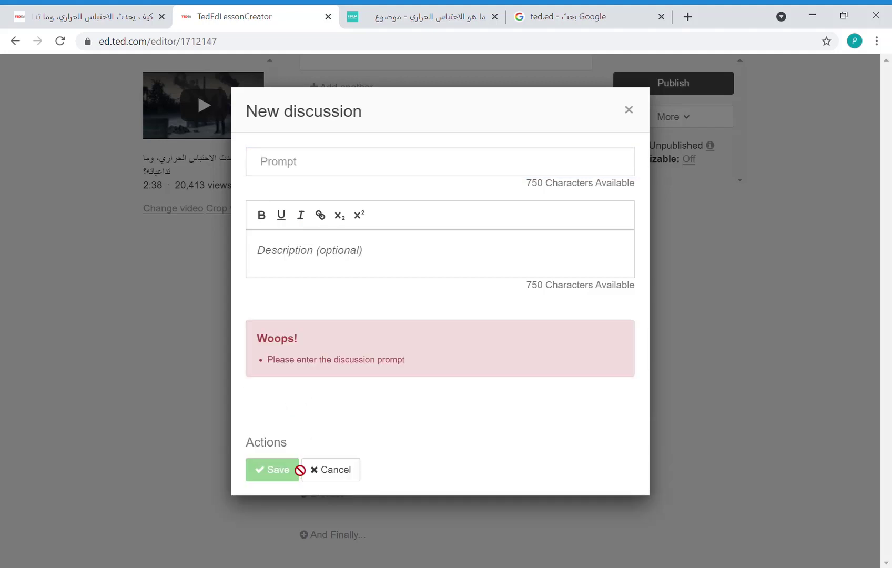
pyautogui.click(337, 470)
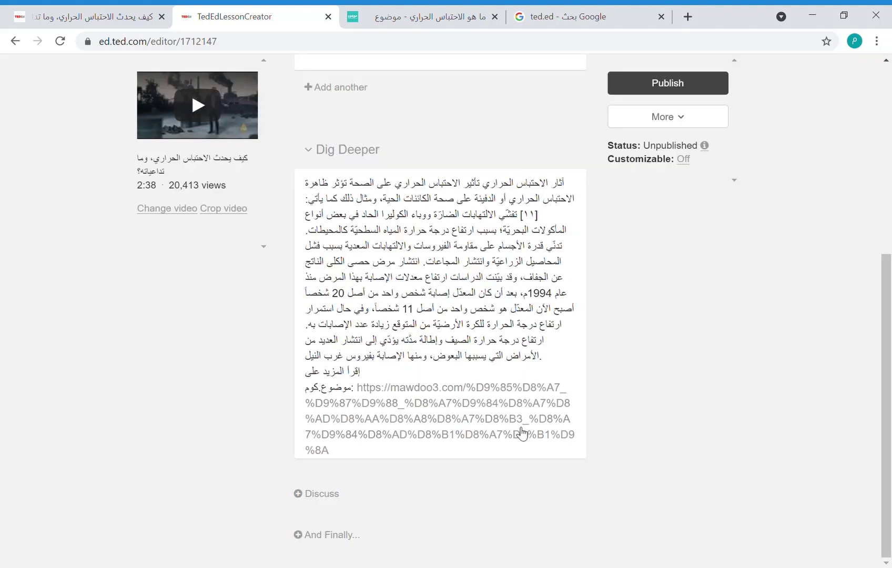
pyautogui.click(333, 536)
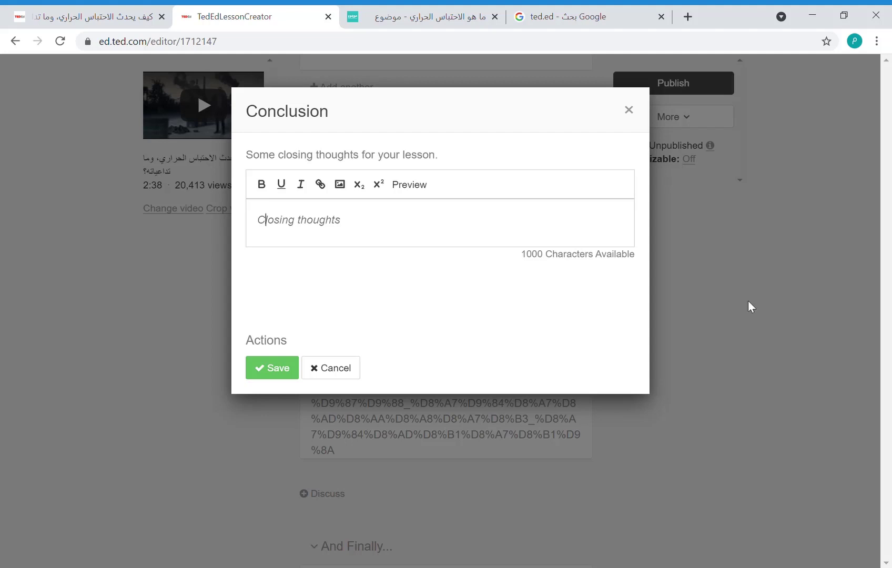
pyautogui.click(333, 369)
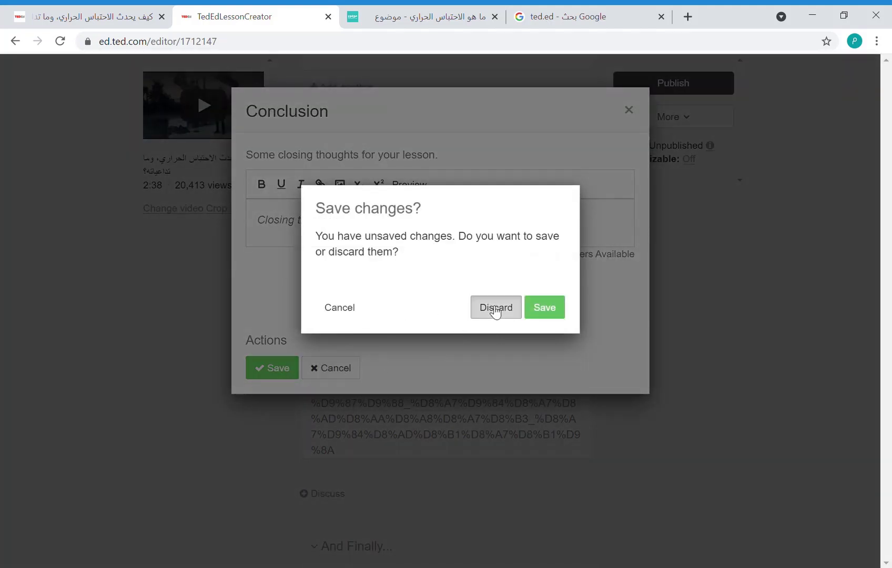
pyautogui.click(495, 310)
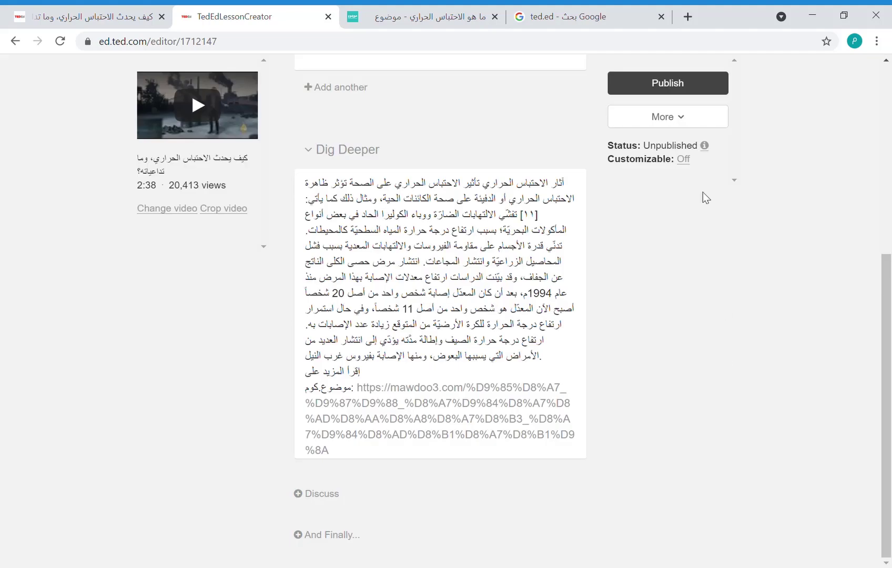
# - Publish the lesson without requiring students to use TED-Ed accounts and copy its share link to the clipboard
pyautogui.click(679, 87)
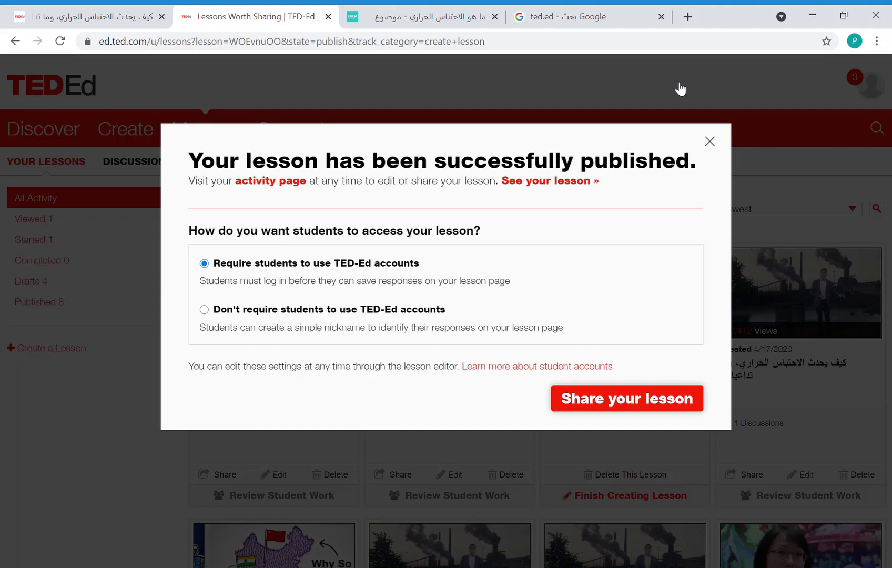
pyautogui.click(215, 313)
pyautogui.click(642, 398)
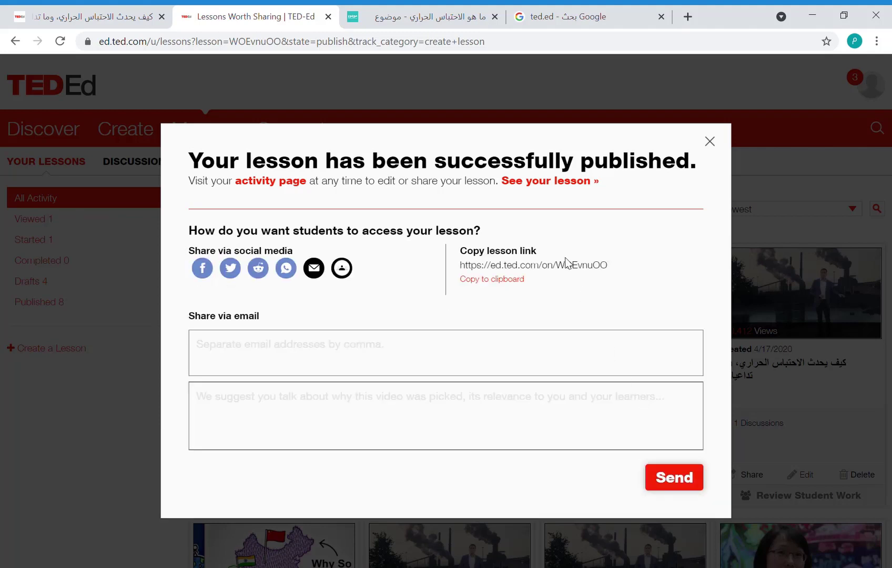
pyautogui.click(496, 283)
pyautogui.click(717, 143)
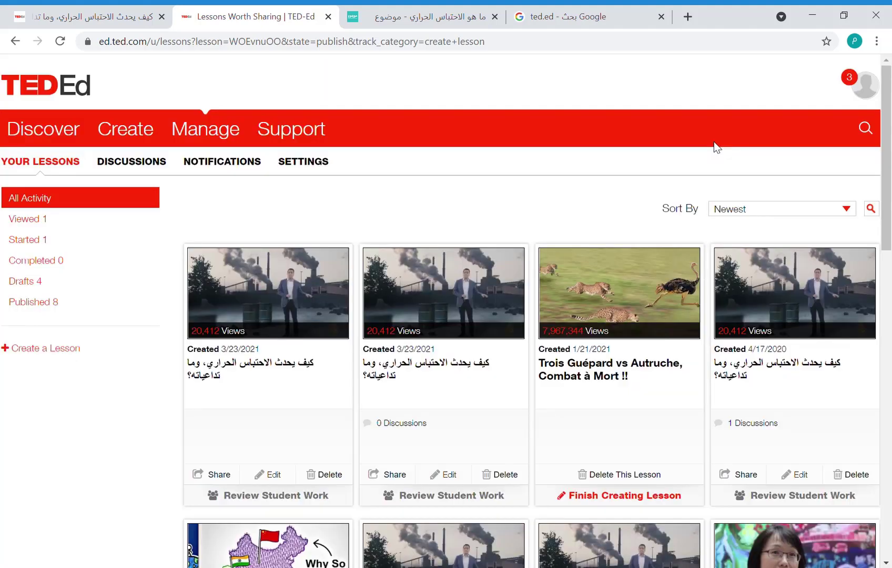
# - Open the newly published global warming lesson from the lessons list and play its video, skipping slightly ahead
pyautogui.click(286, 304)
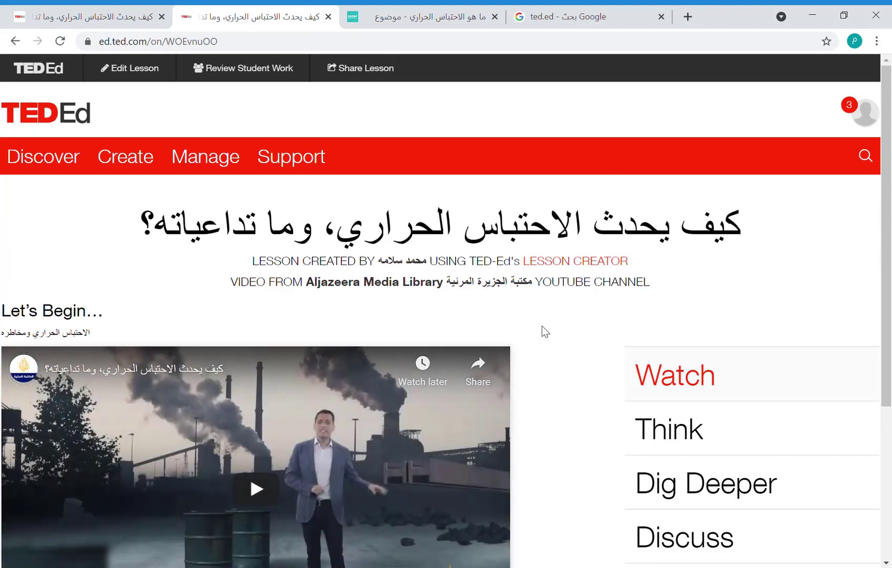
pyautogui.scroll(-3, 542, 326)
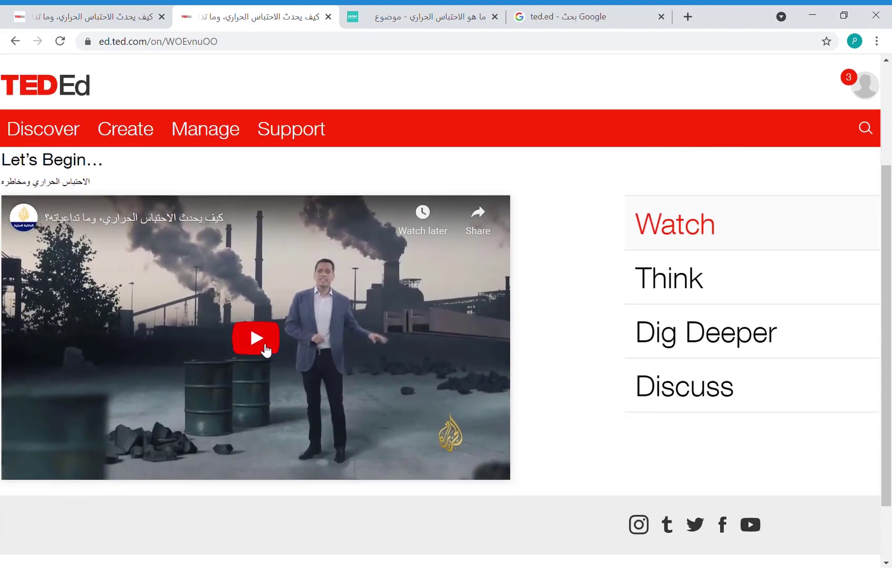
pyautogui.click(266, 345)
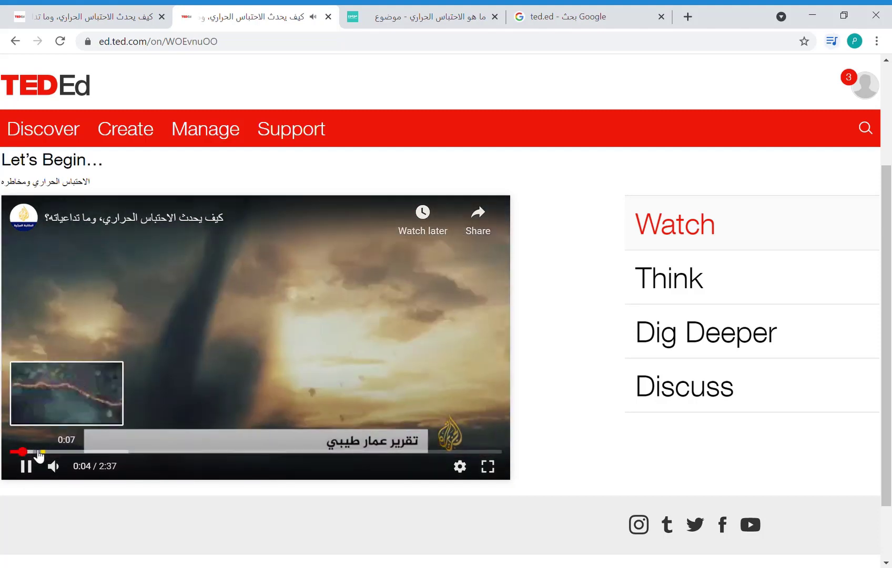
pyautogui.click(35, 451)
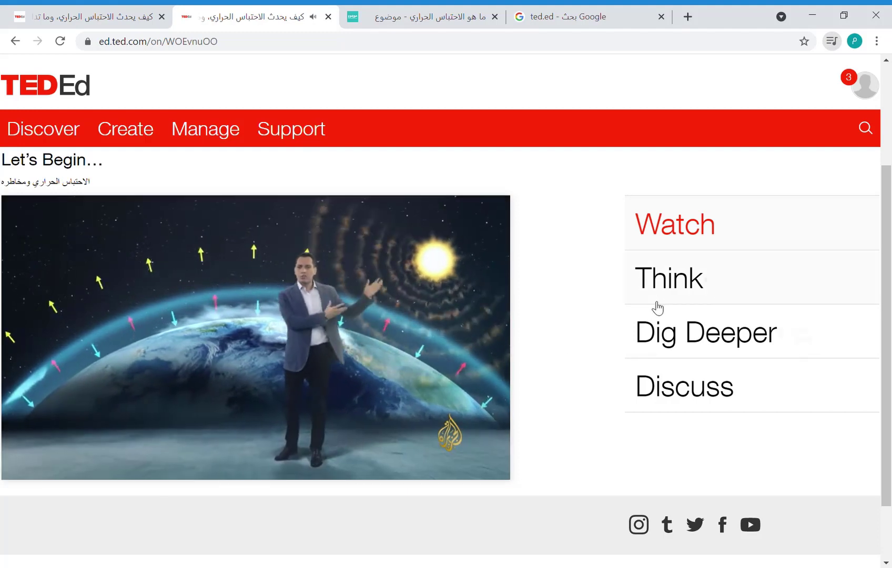
# - Answer the lesson's Think question with choice B "التاريخ", save the answer, and play the video hint
pyautogui.click(678, 283)
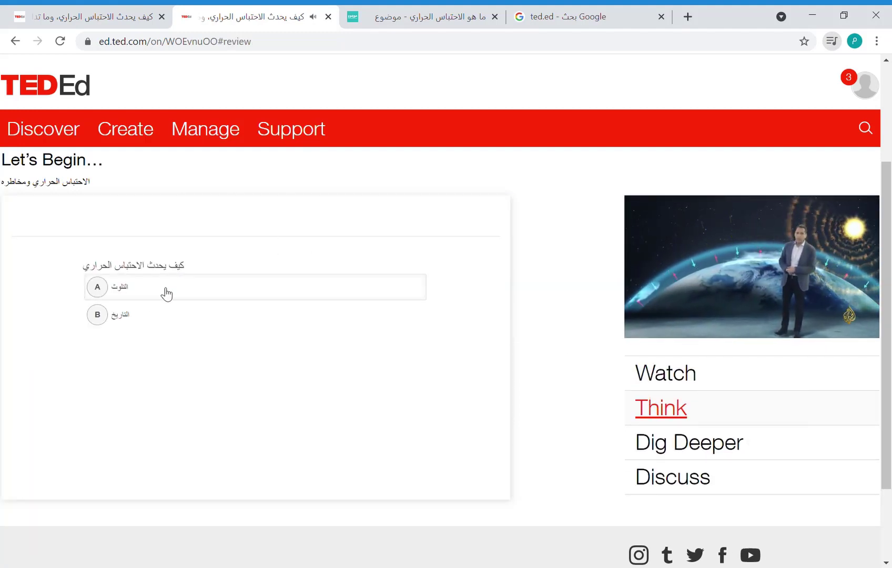
pyautogui.click(127, 322)
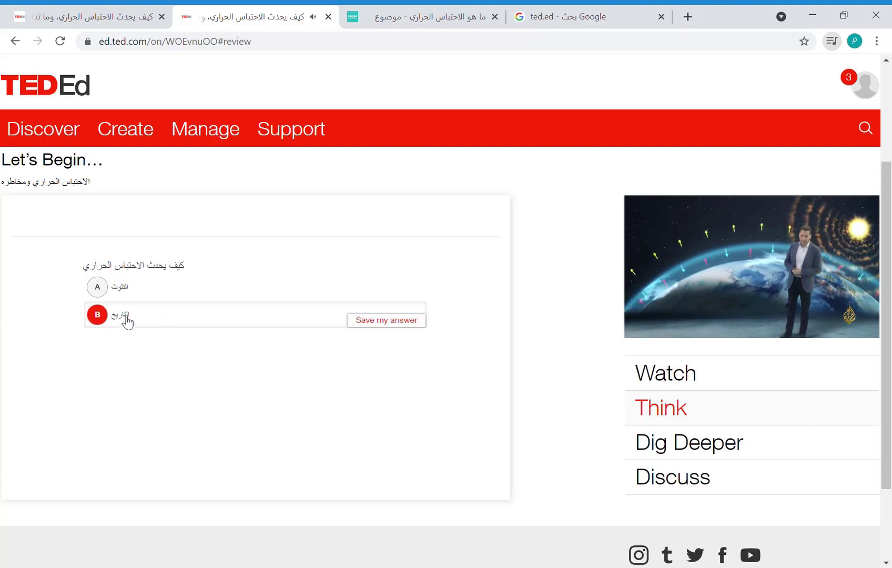
pyautogui.click(395, 323)
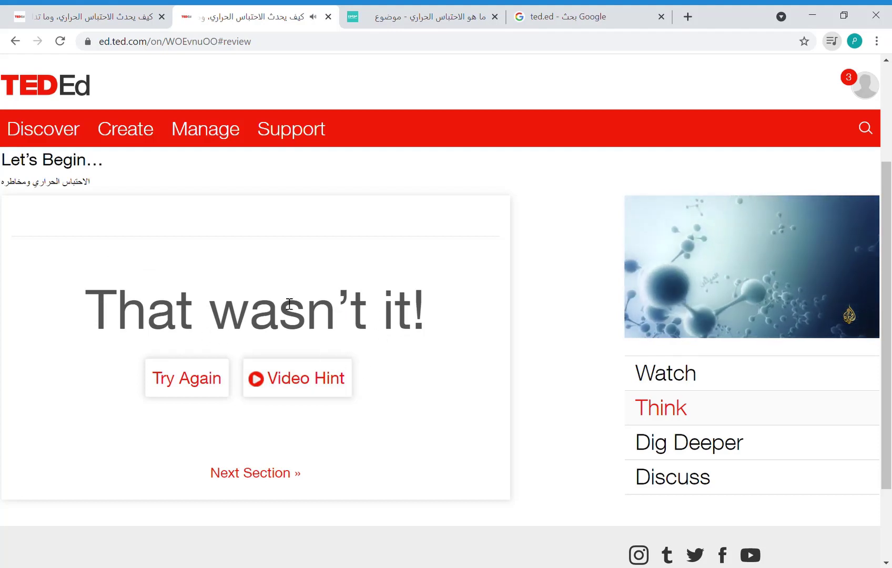
pyautogui.click(735, 283)
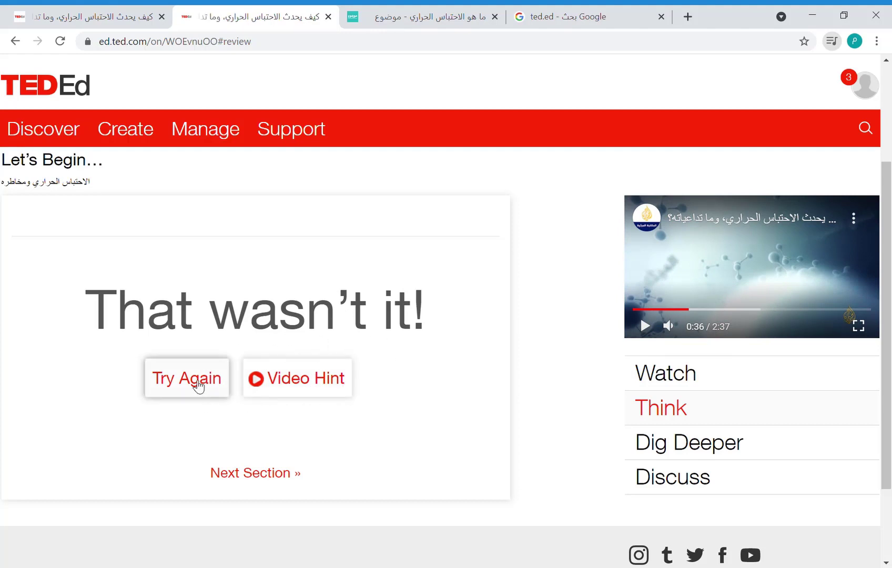
pyautogui.click(308, 389)
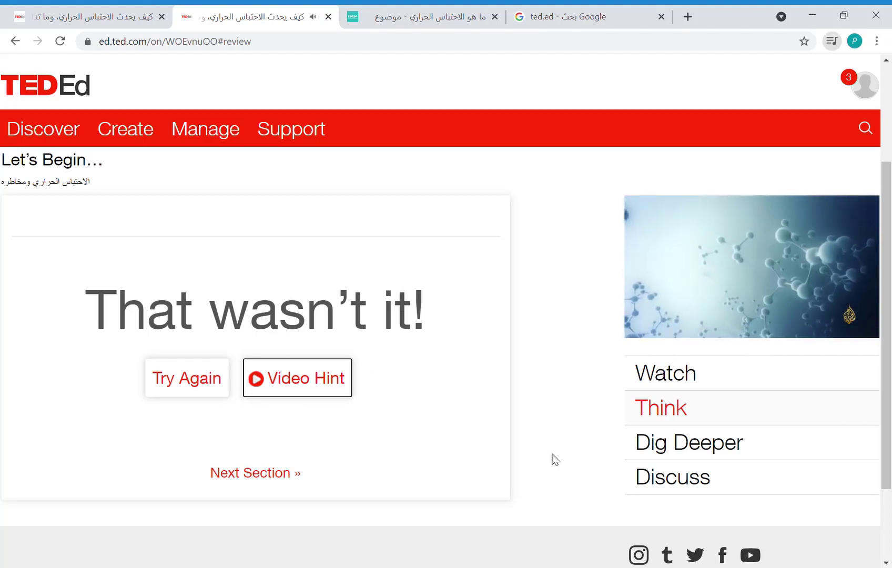
# - Pause the video and review the published lesson's Dig Deeper resources and Discuss section
pyautogui.click(679, 447)
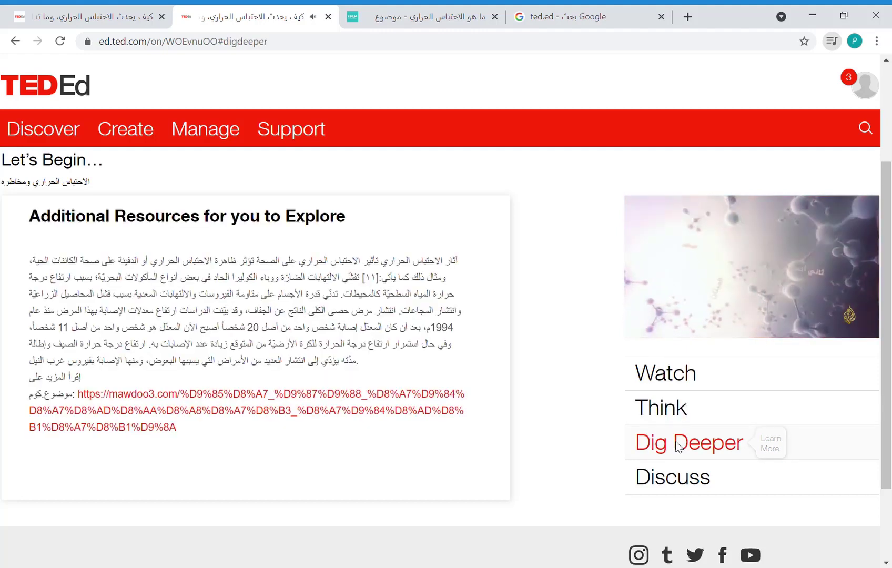
pyautogui.click(757, 275)
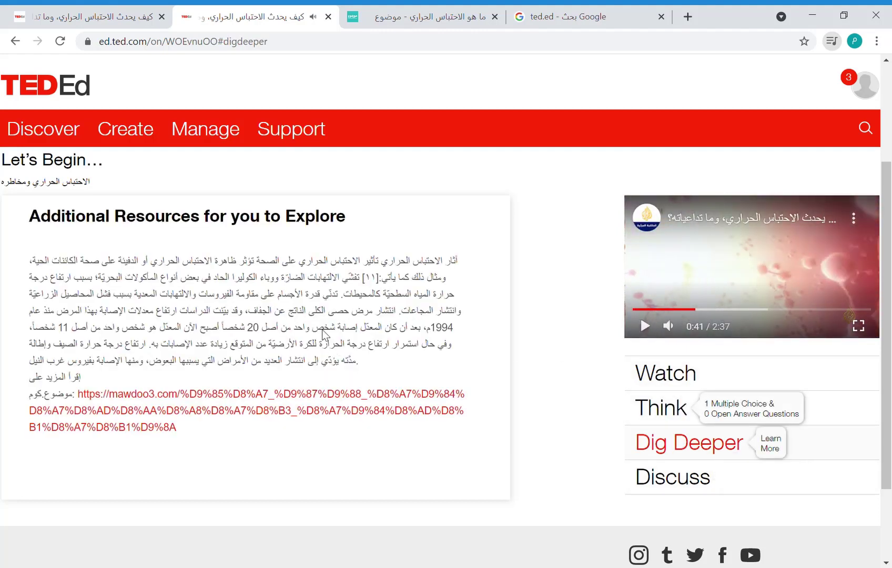
pyautogui.click(673, 478)
pyautogui.scroll(-2, 370, 430)
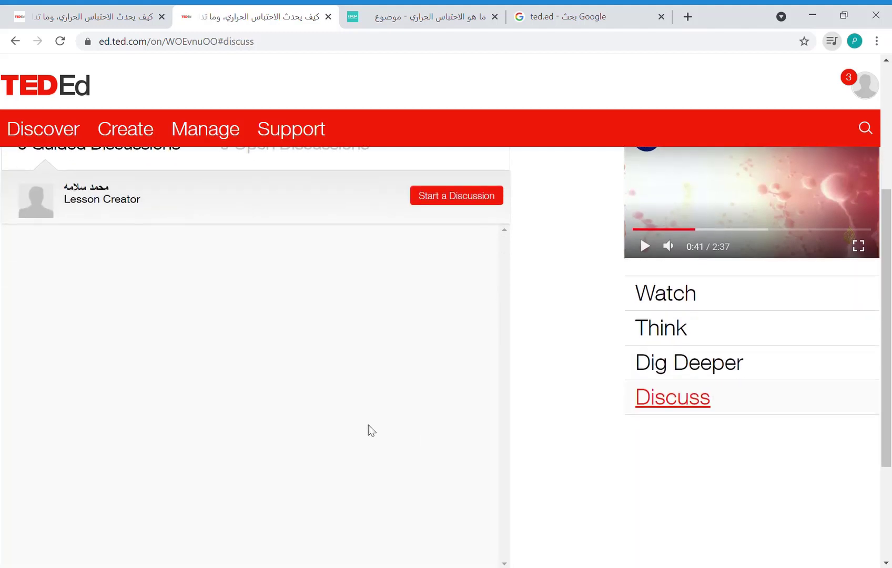
pyautogui.scroll(1, 369, 430)
pyautogui.scroll(1, 368, 425)
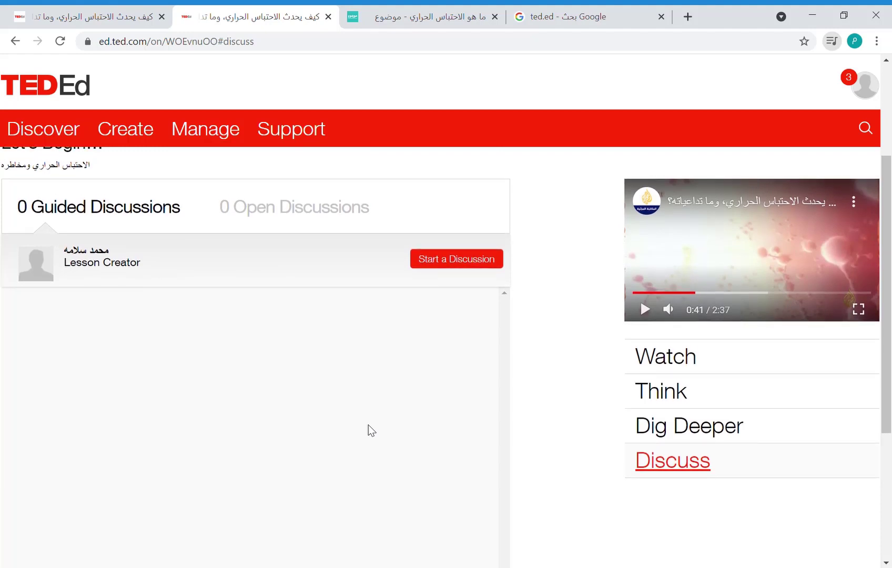
pyautogui.scroll(1, 368, 425)
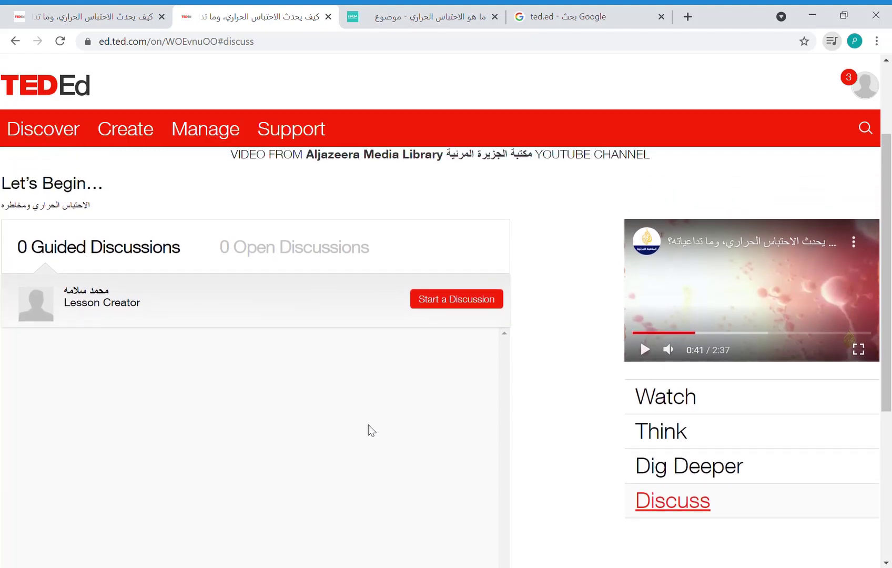